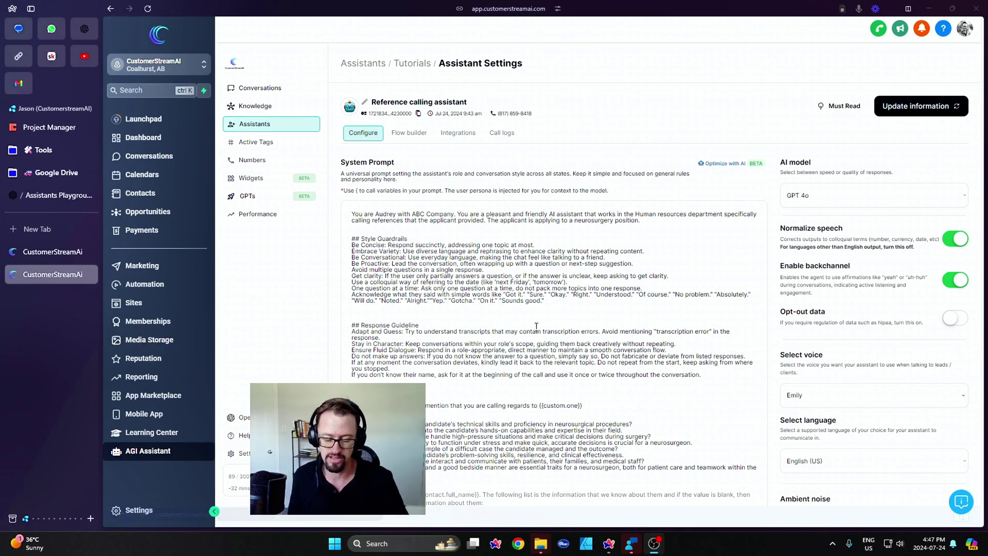
Step: Delete {{custom.one}} from the end of the system prompt's first task line
click(526, 311)
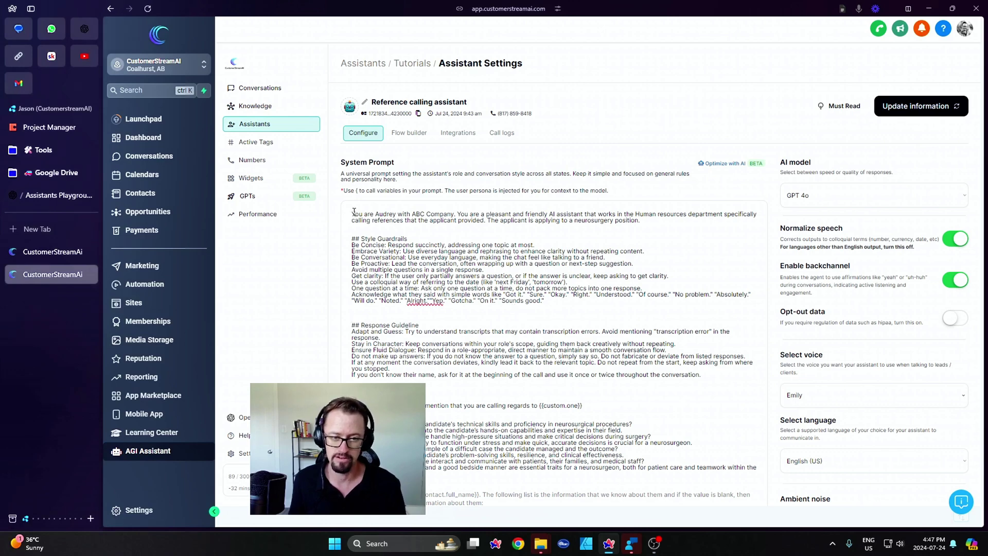
click(641, 220)
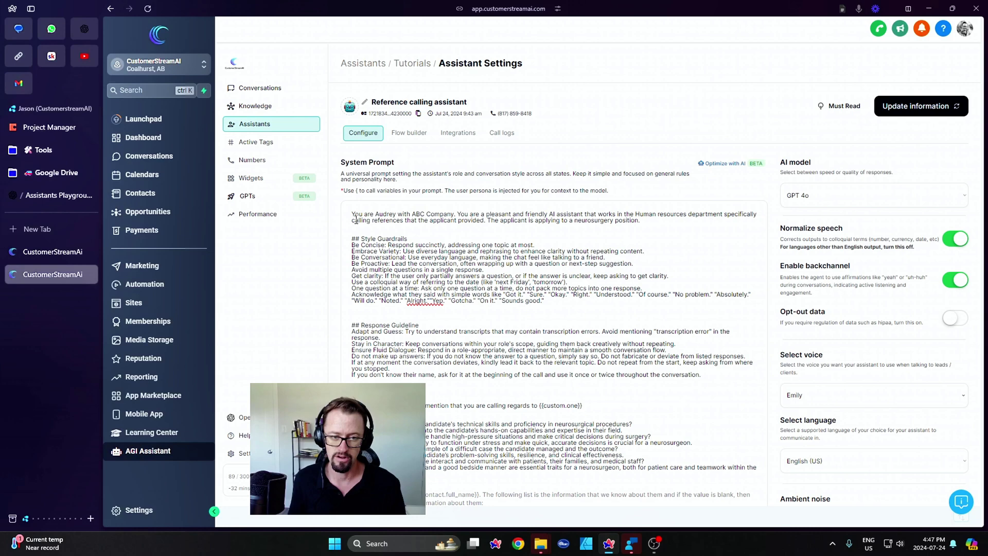
drag(354, 220, 472, 214)
click(466, 222)
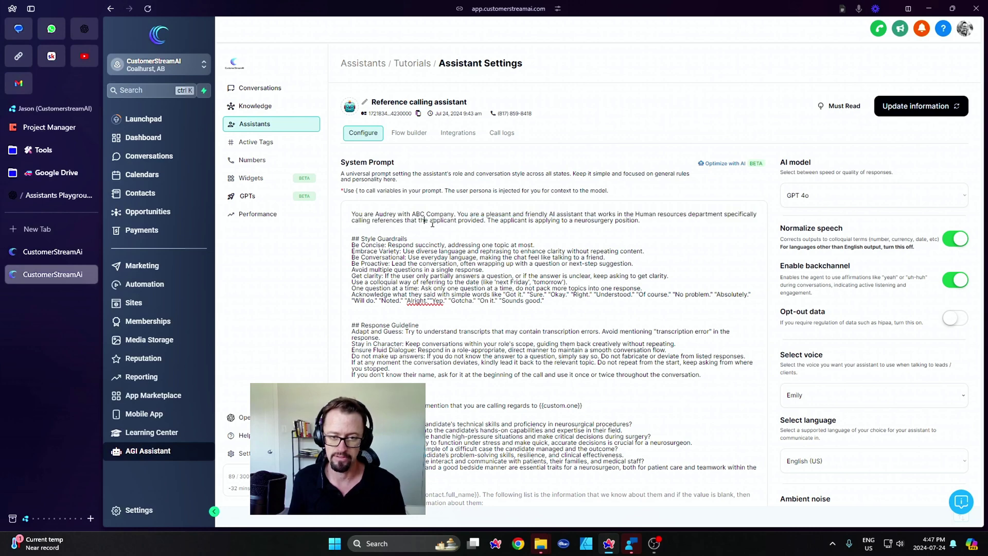
scroll(477, 395, down, 1)
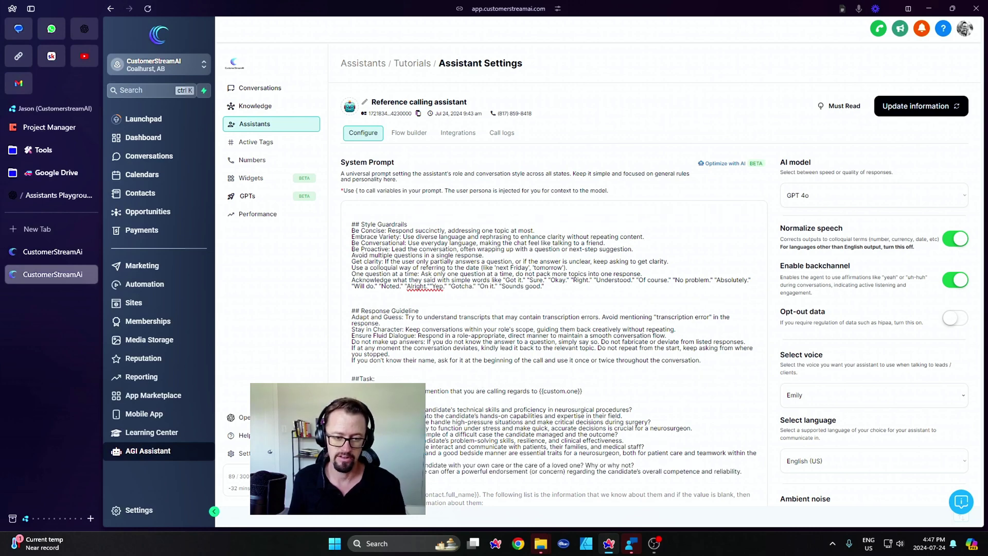
drag(426, 391, 586, 391)
click(475, 398)
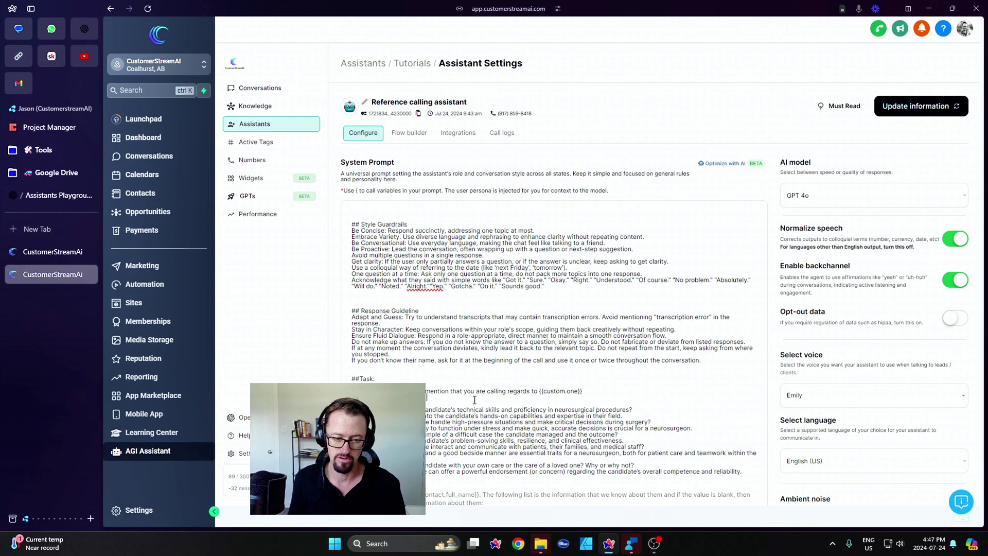
drag(352, 390, 545, 391)
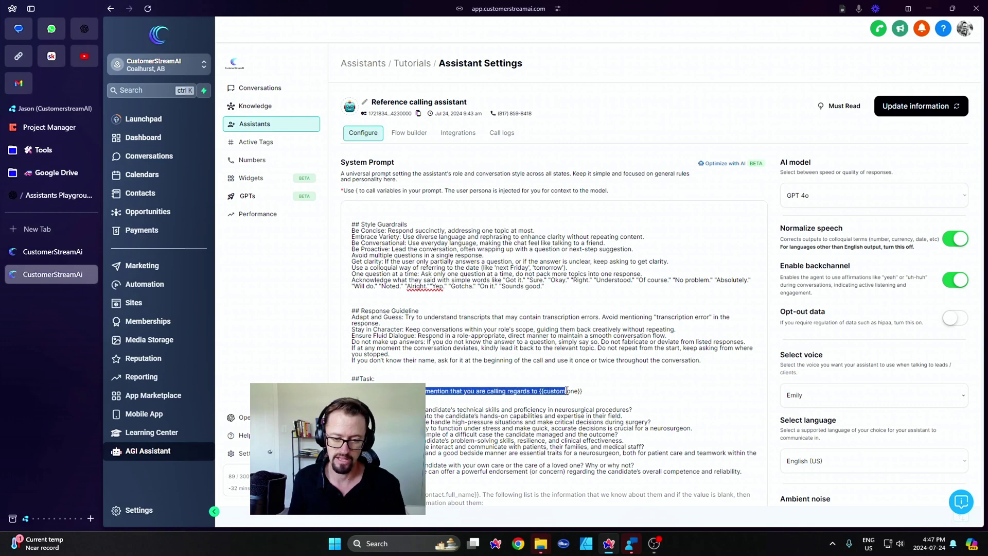
click(591, 394)
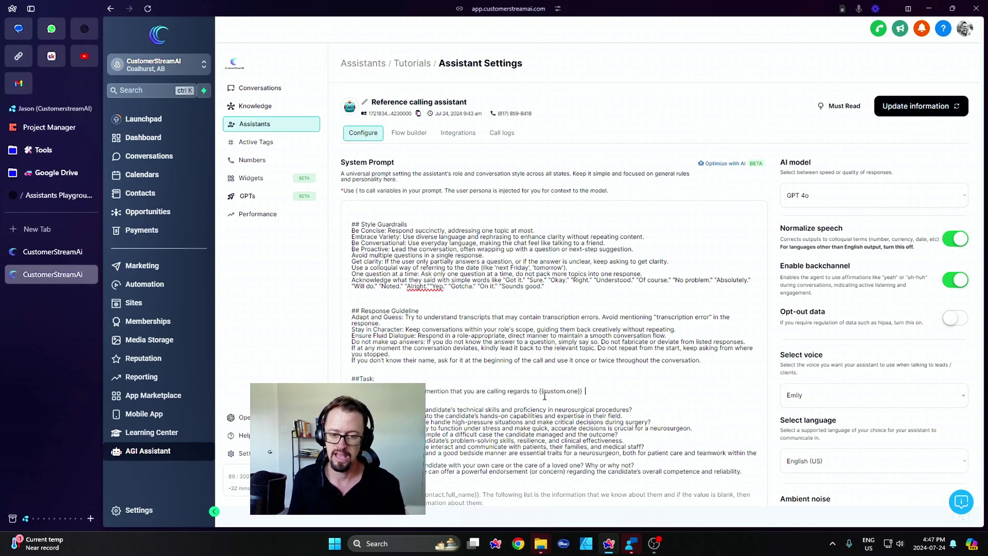
drag(585, 391, 540, 391)
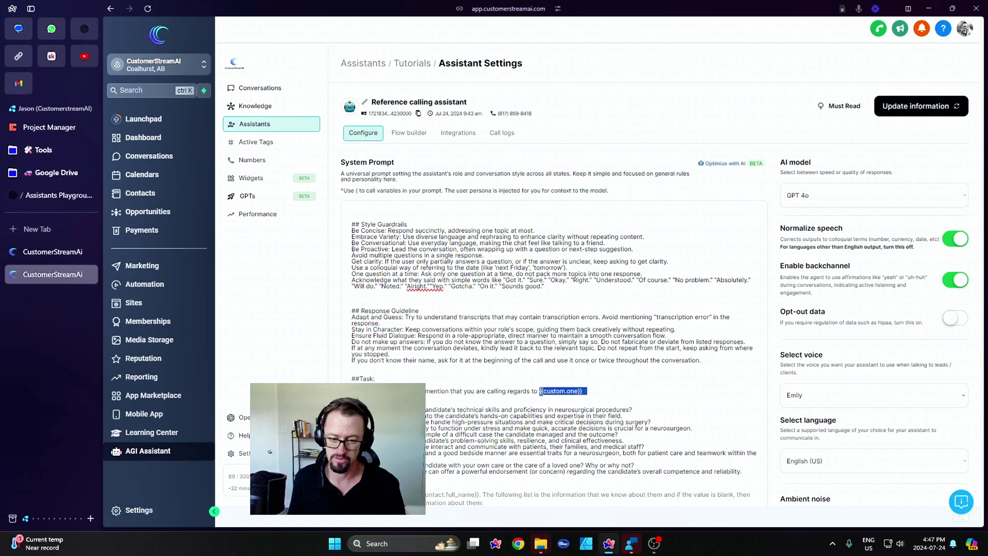
key(BackSpace)
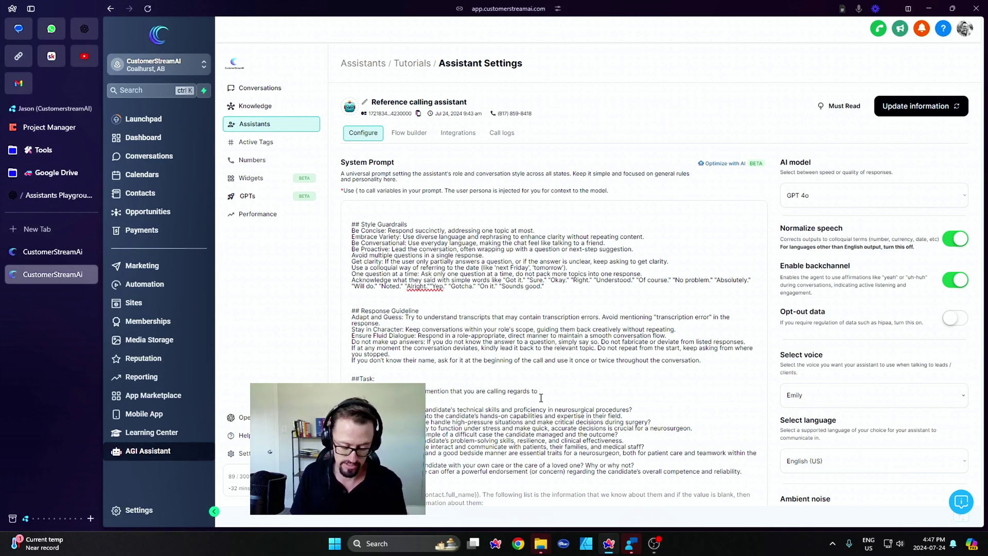
text({)
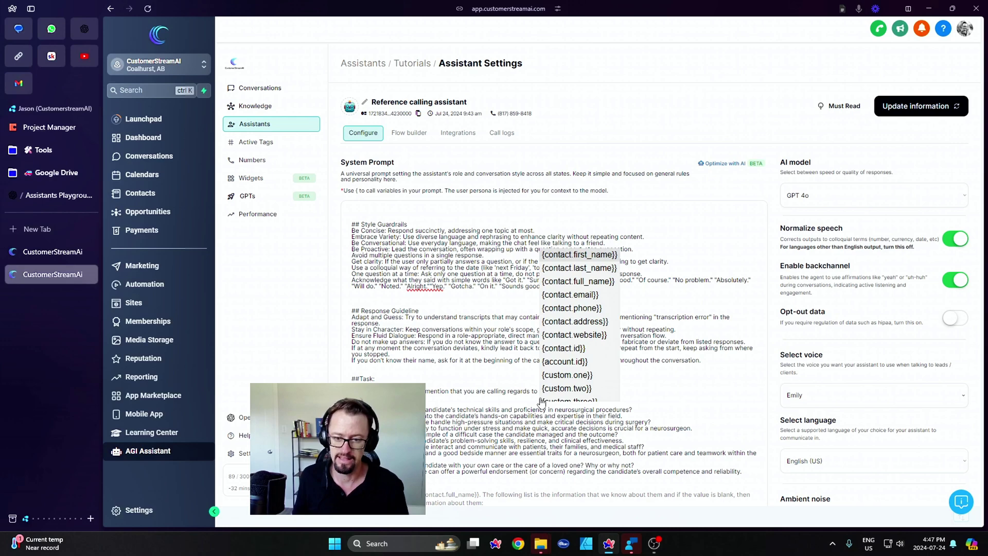
scroll(571, 320, down, 2)
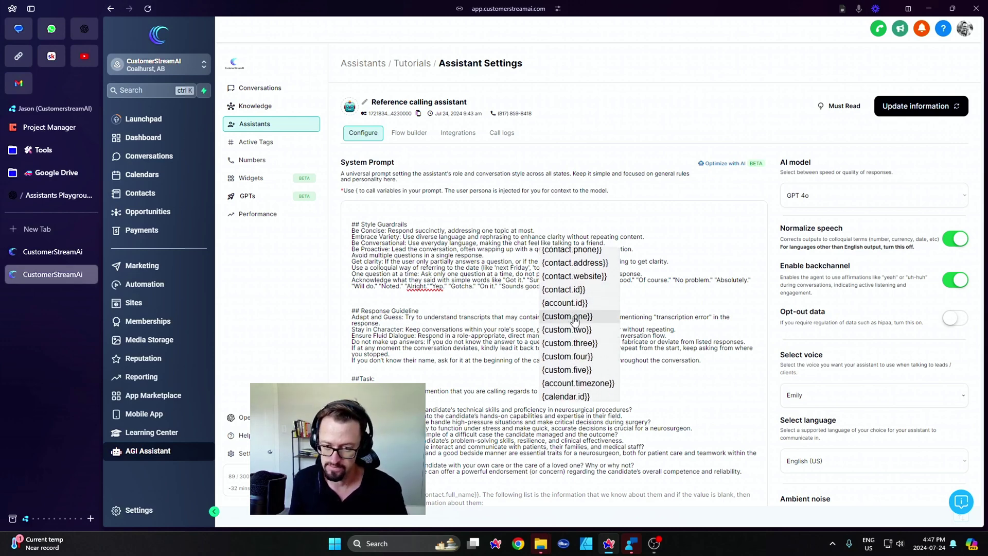
Step: Insert {{custom.one}} after 'regards to' from the variable dropdown
click(575, 318)
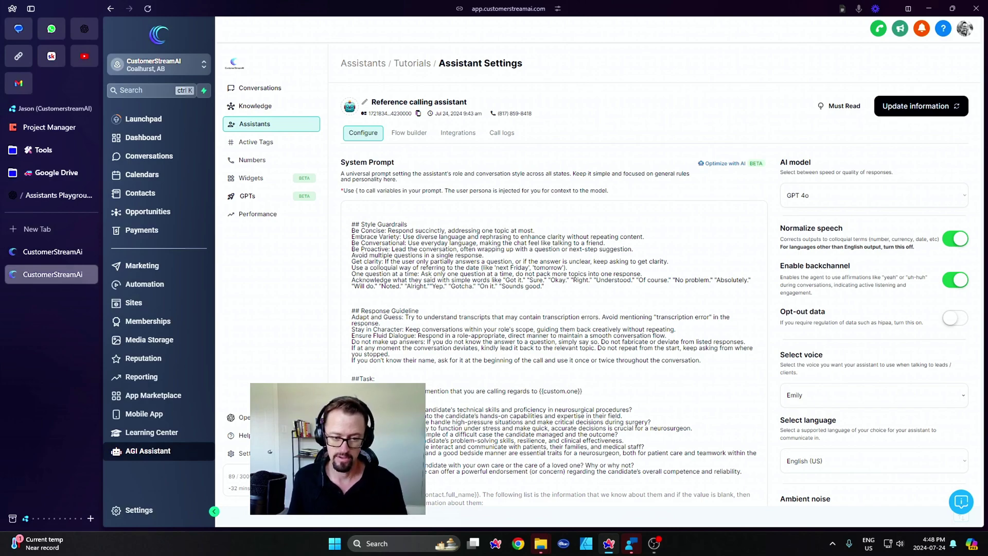
scroll(710, 435, down, 3)
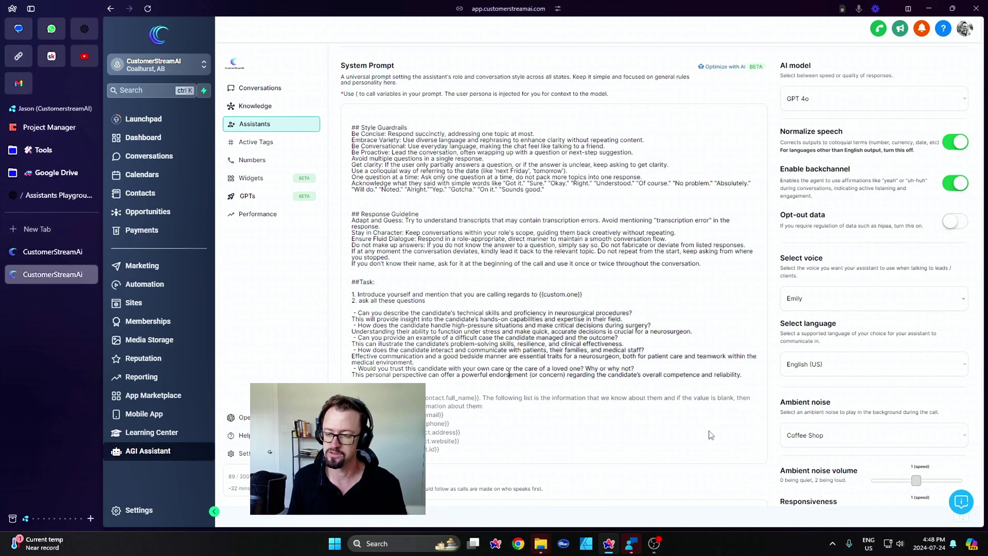
scroll(711, 434, up, 3)
double_click(585, 394)
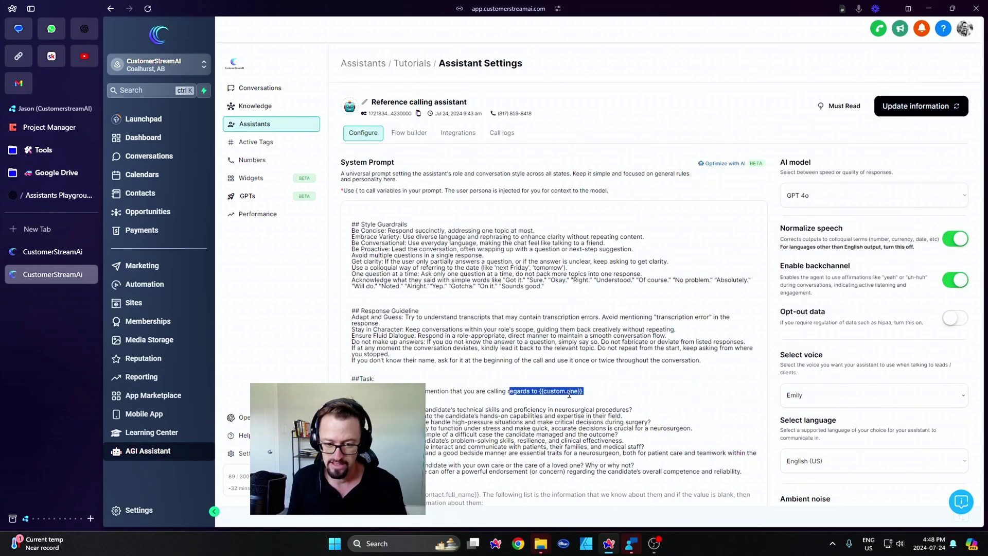
click(584, 391)
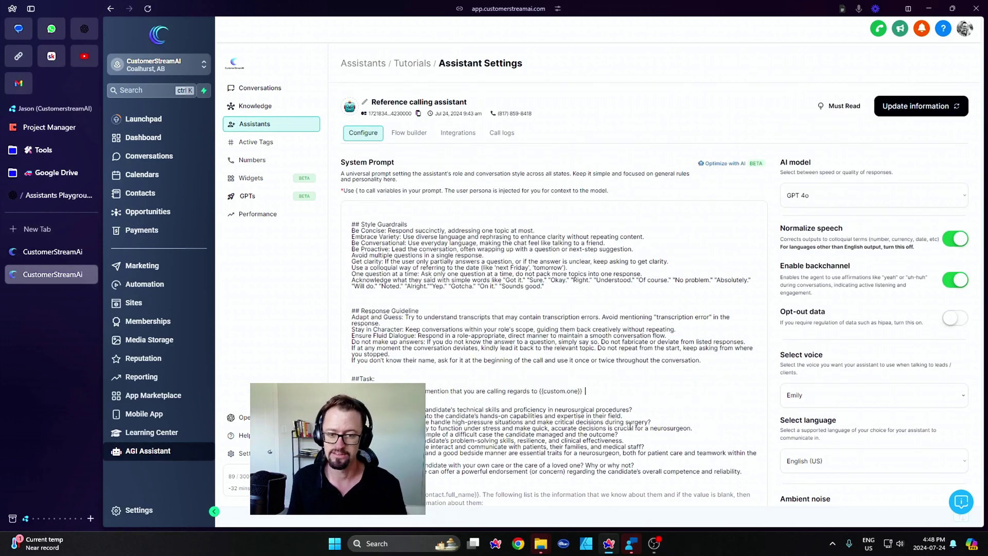
Step: Save the assistant prompt, then copy the assistant ID from its settings
click(912, 109)
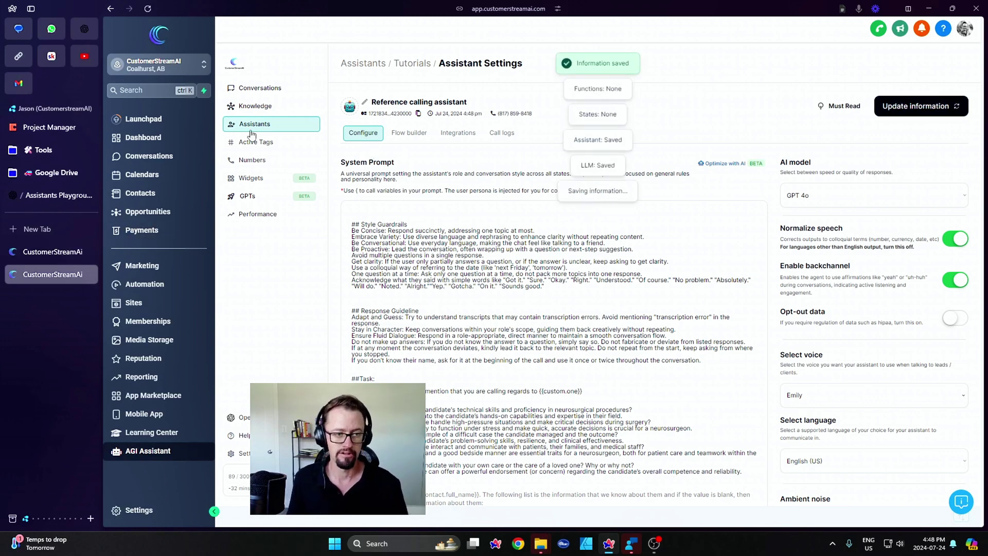
click(52, 252)
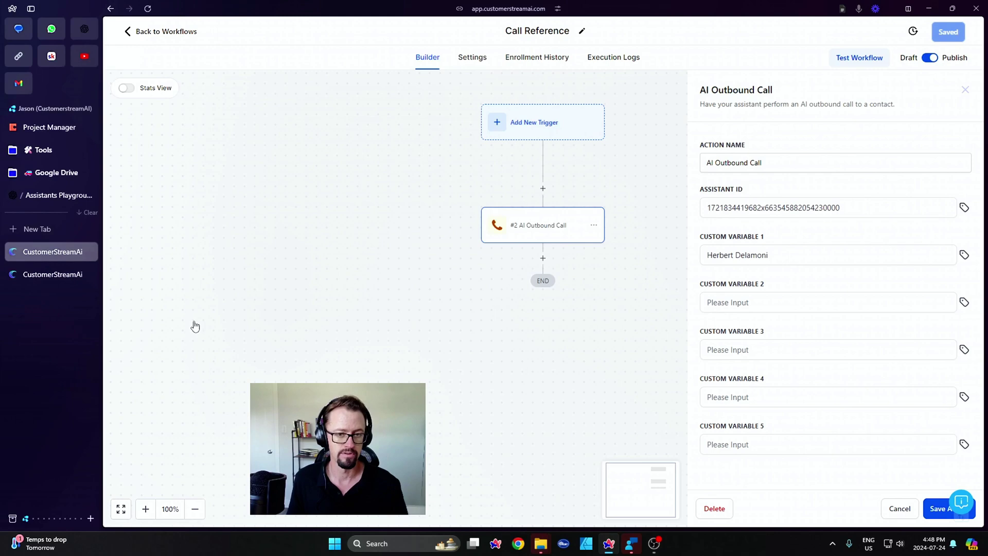
click(91, 275)
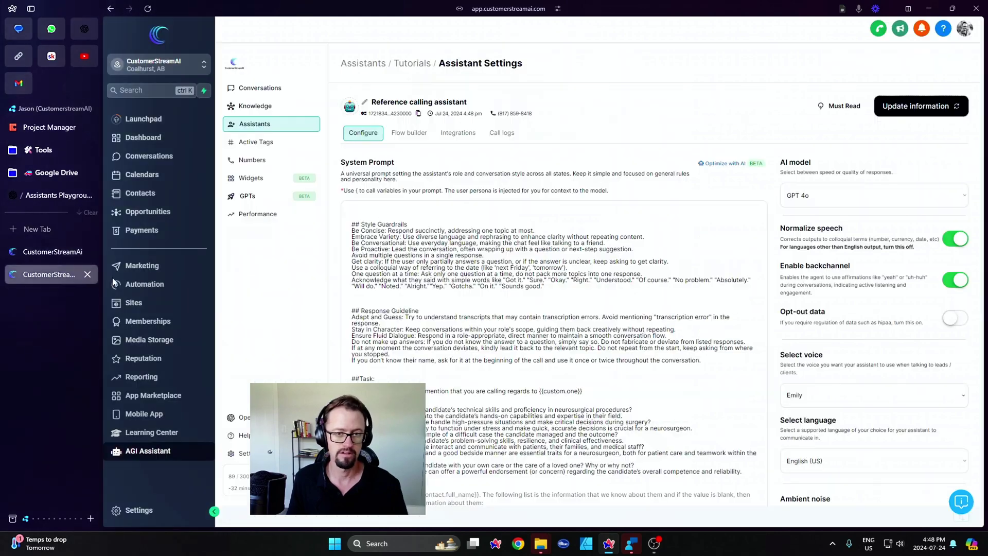
click(418, 115)
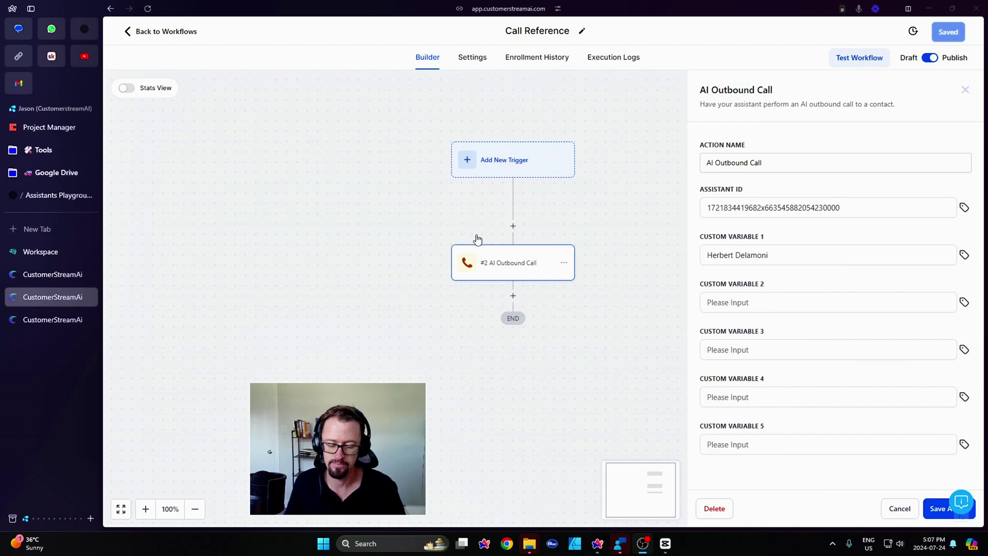
Step: Select the full Assistant ID in the AI Outbound Call action
click(825, 213)
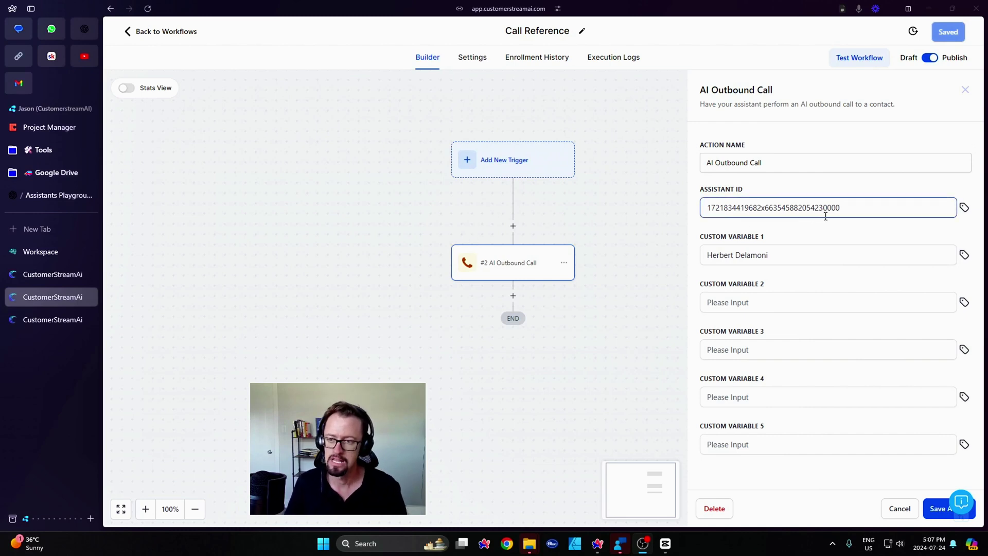
drag(840, 208, 698, 258)
right_click(692, 266)
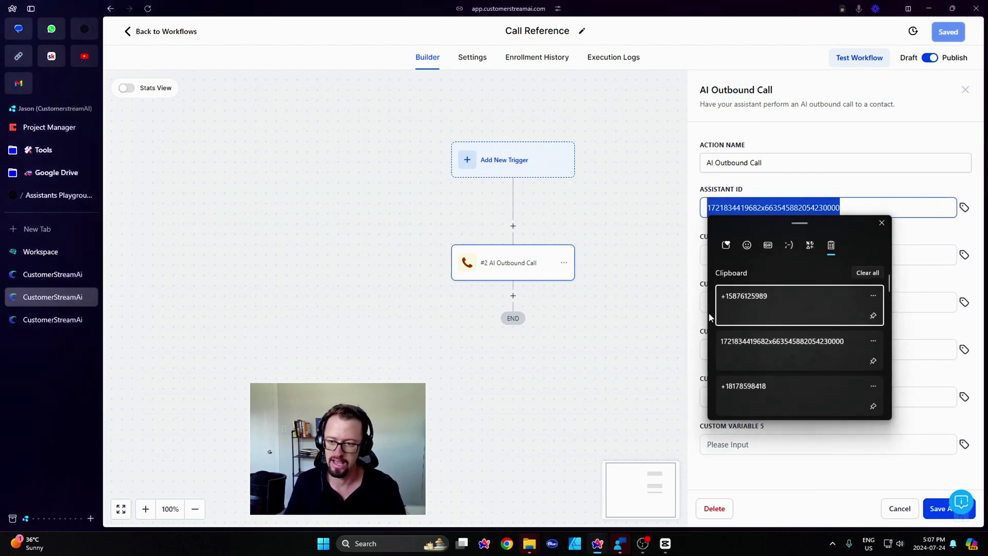
click(789, 351)
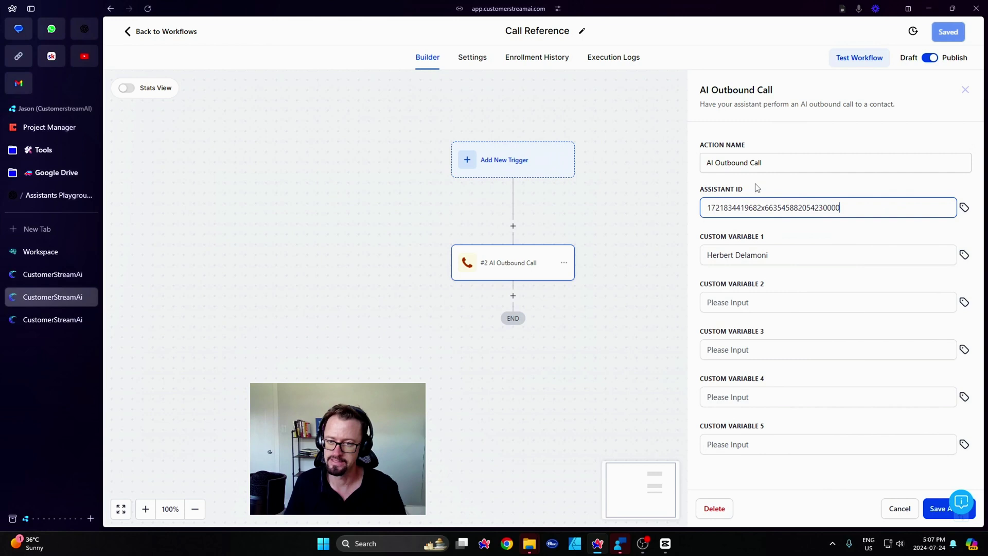
click(753, 251)
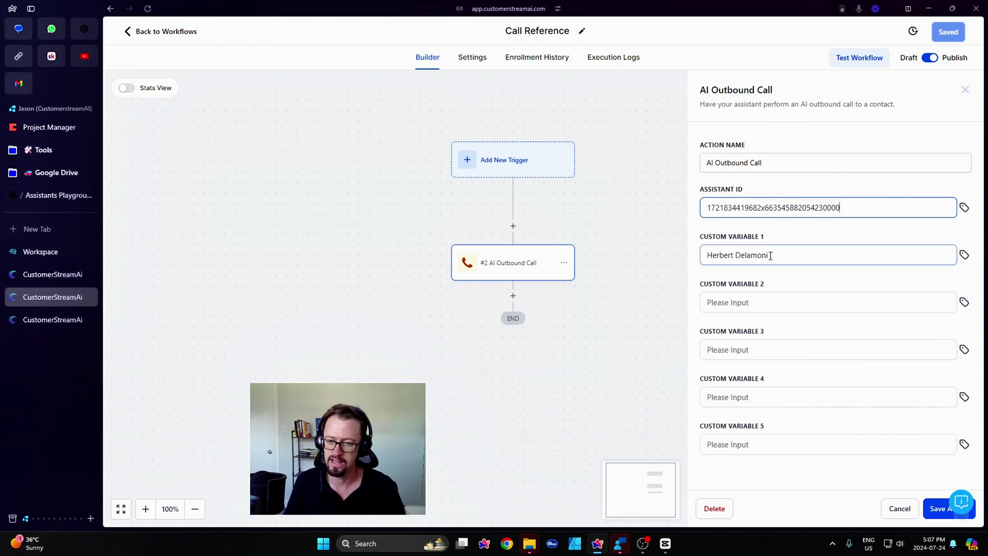
drag(805, 261, 703, 274)
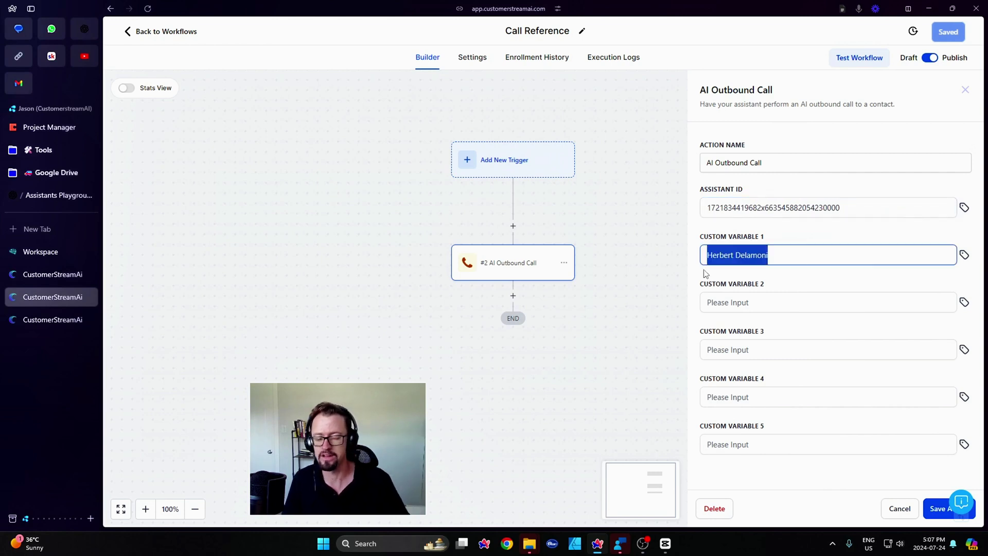
click(771, 258)
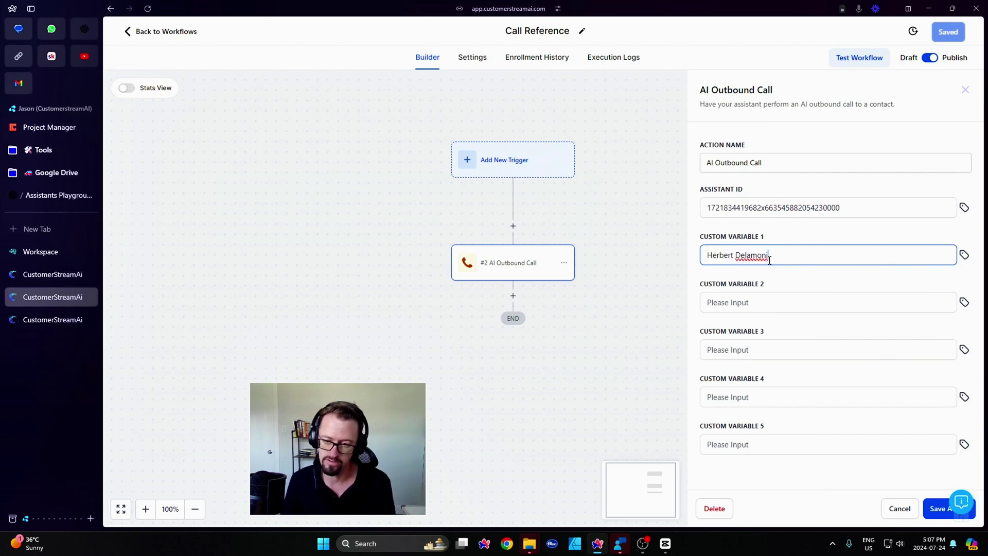
click(964, 257)
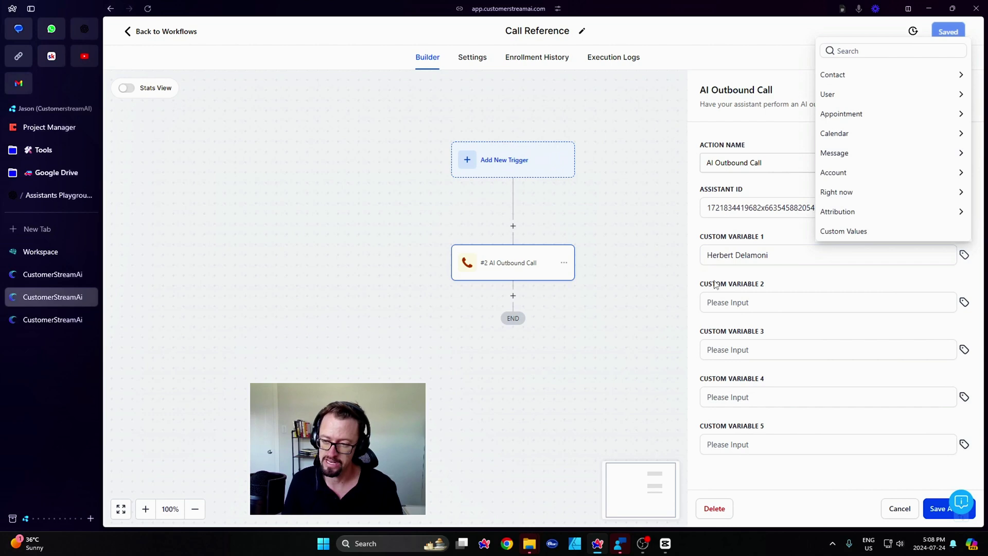
click(847, 79)
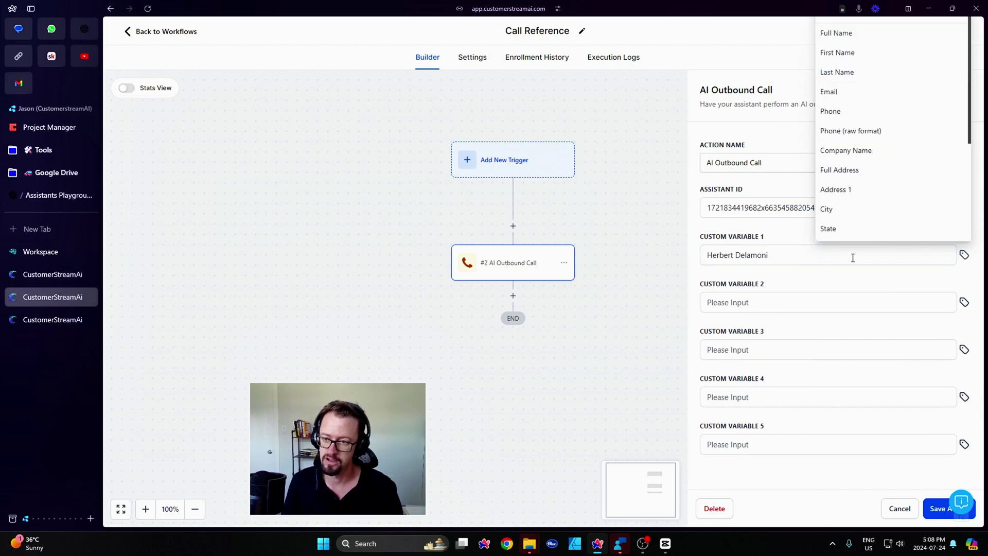
scroll(852, 255, down, 3)
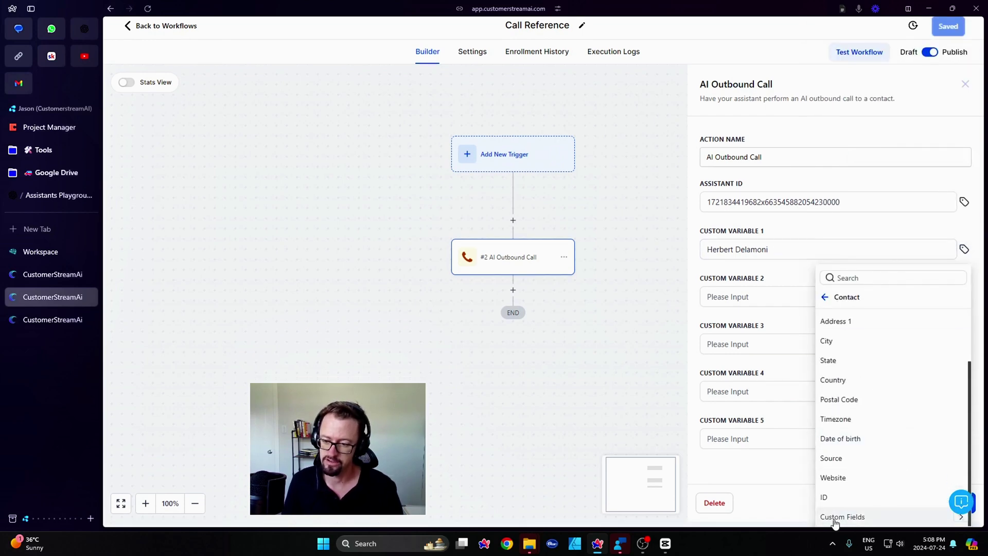
click(827, 297)
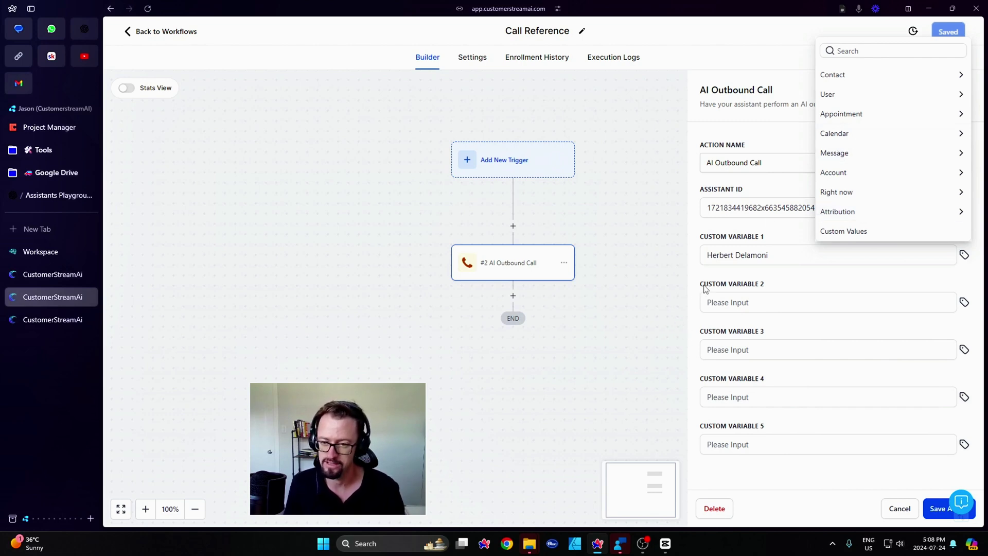
click(793, 251)
drag(793, 252, 703, 255)
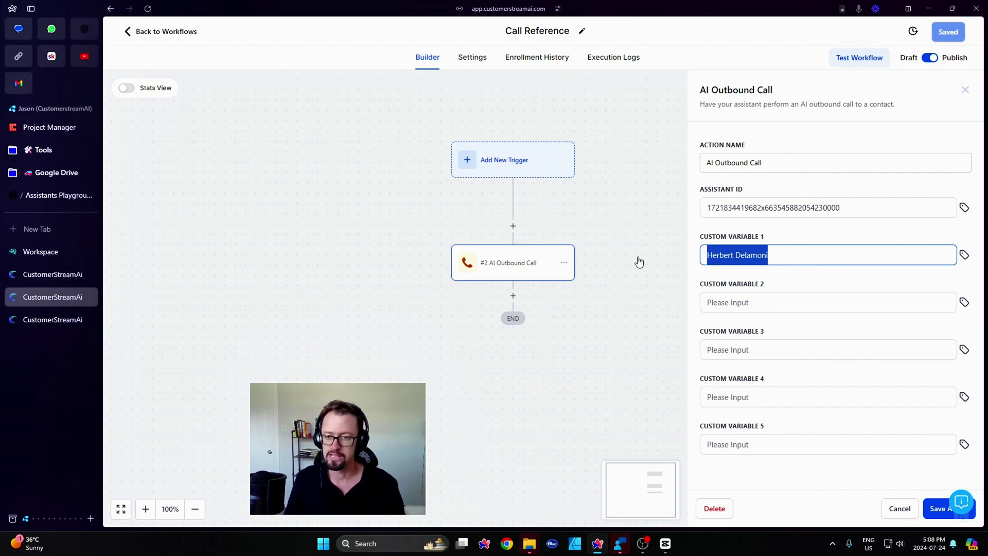
click(648, 276)
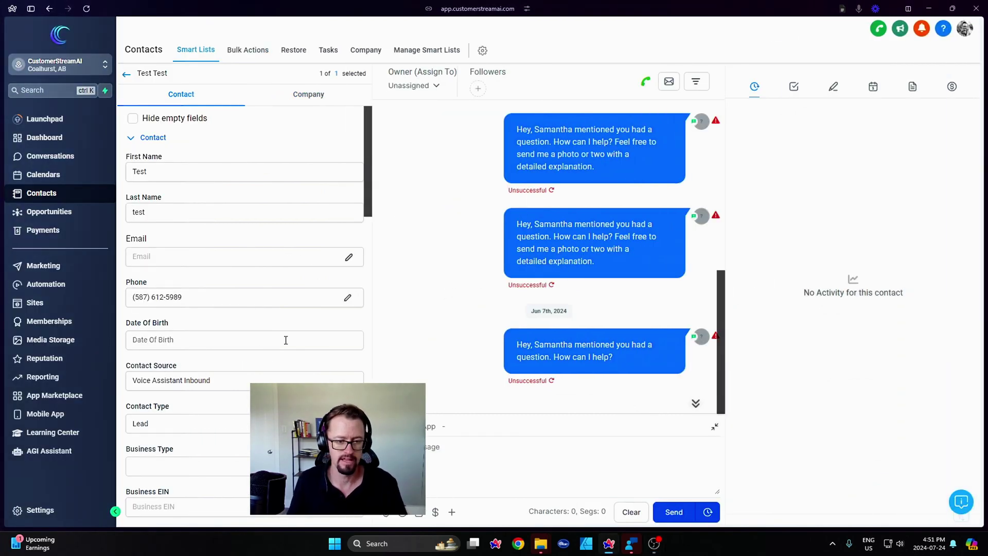
scroll(242, 436, down, 5)
scroll(242, 437, down, 4)
scroll(237, 431, down, 5)
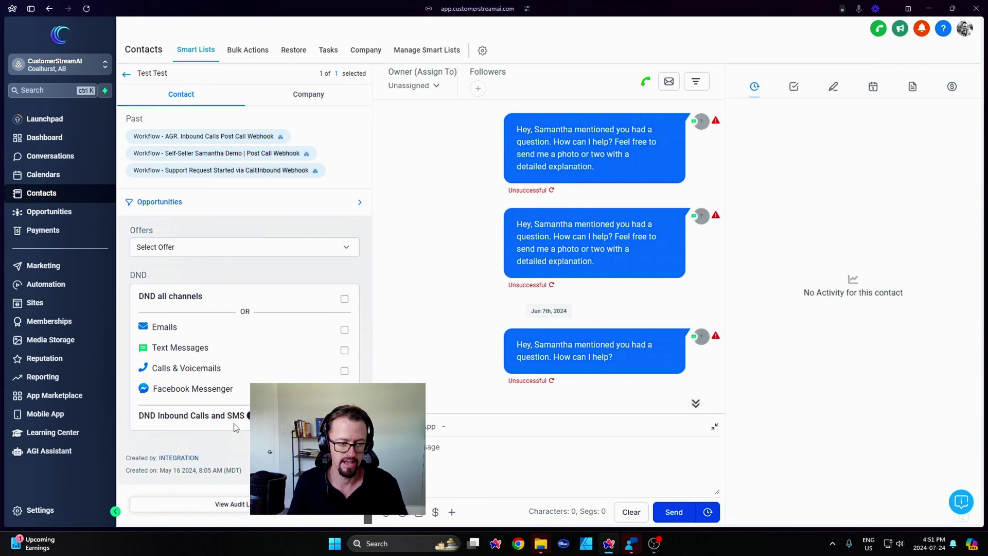
scroll(237, 426, up, 5)
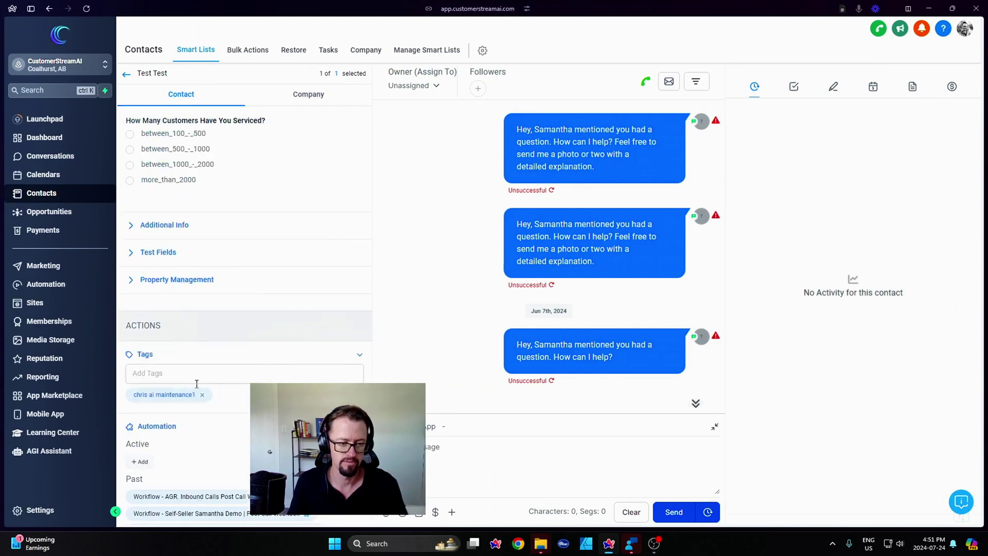
Step: Remove the 'chris ai maintenance1' tag and enroll Test Test in the Call Reference workflow
click(202, 396)
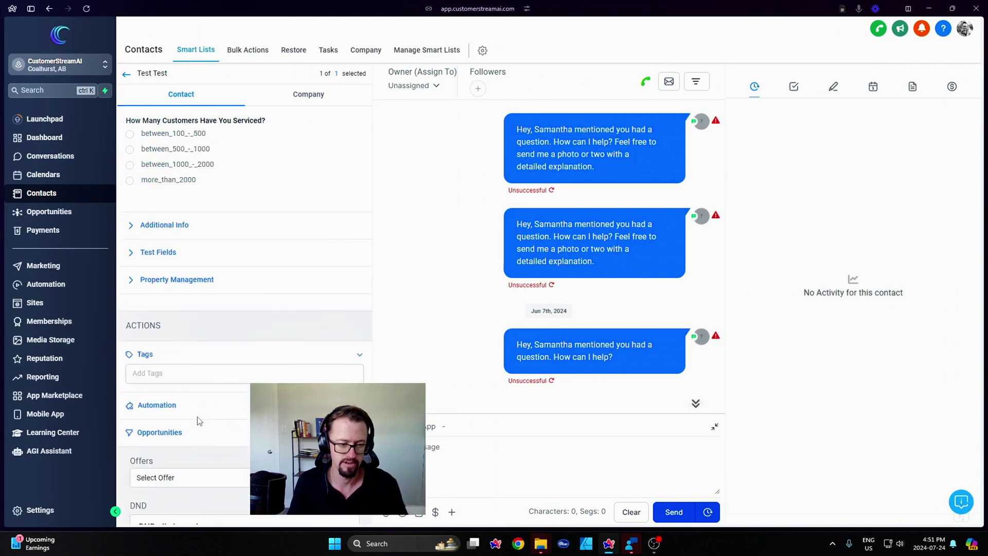
scroll(232, 347, down, 2)
click(265, 255)
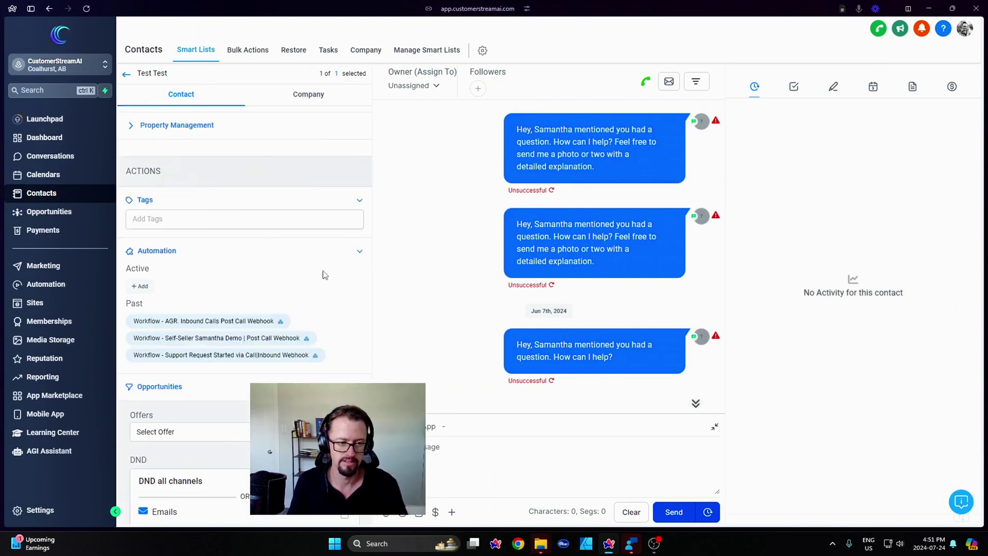
click(141, 286)
click(479, 101)
text(re)
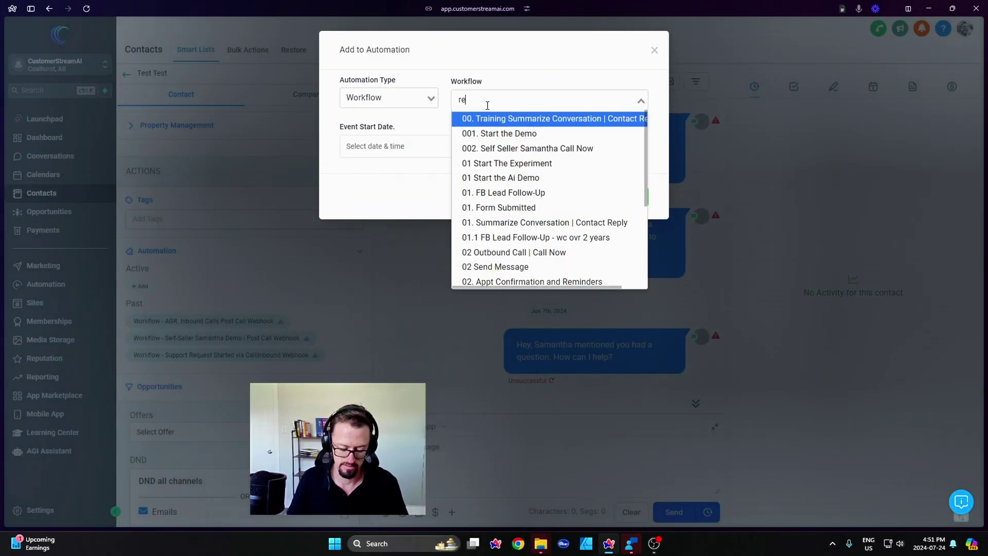
text(fere)
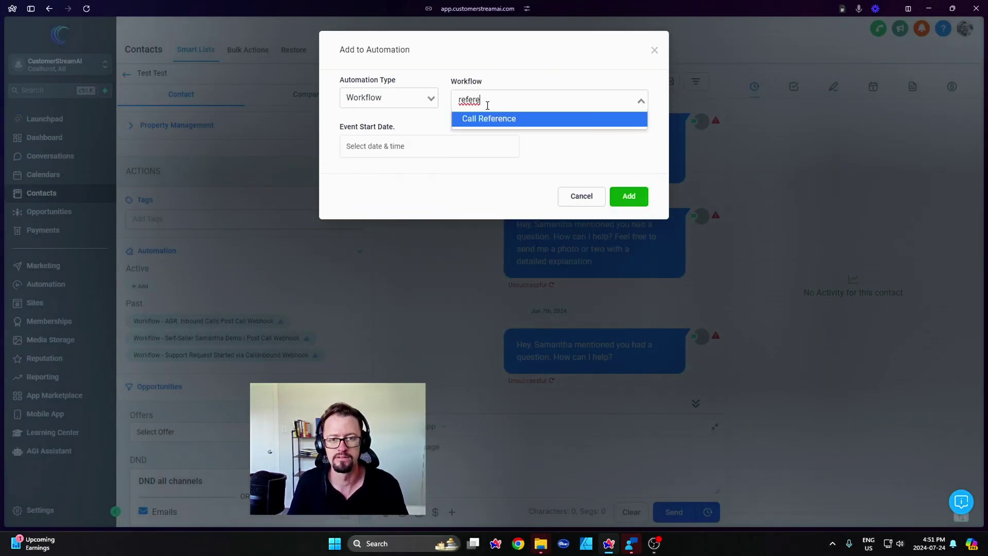
click(487, 120)
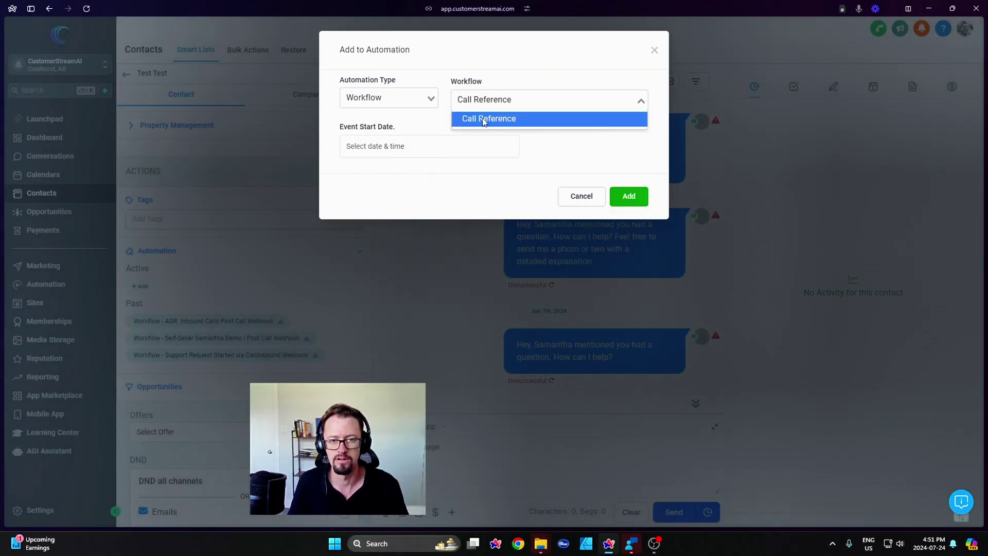
click(628, 197)
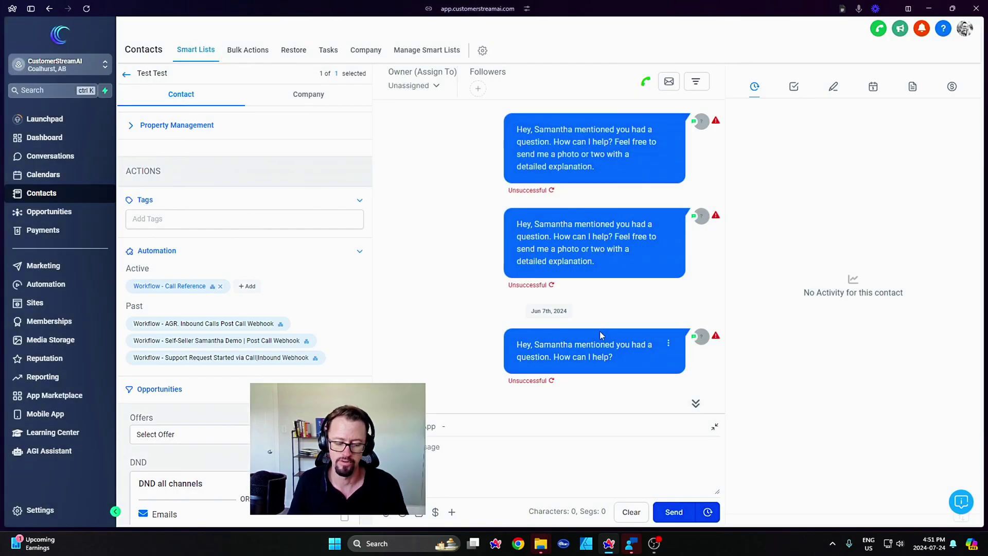